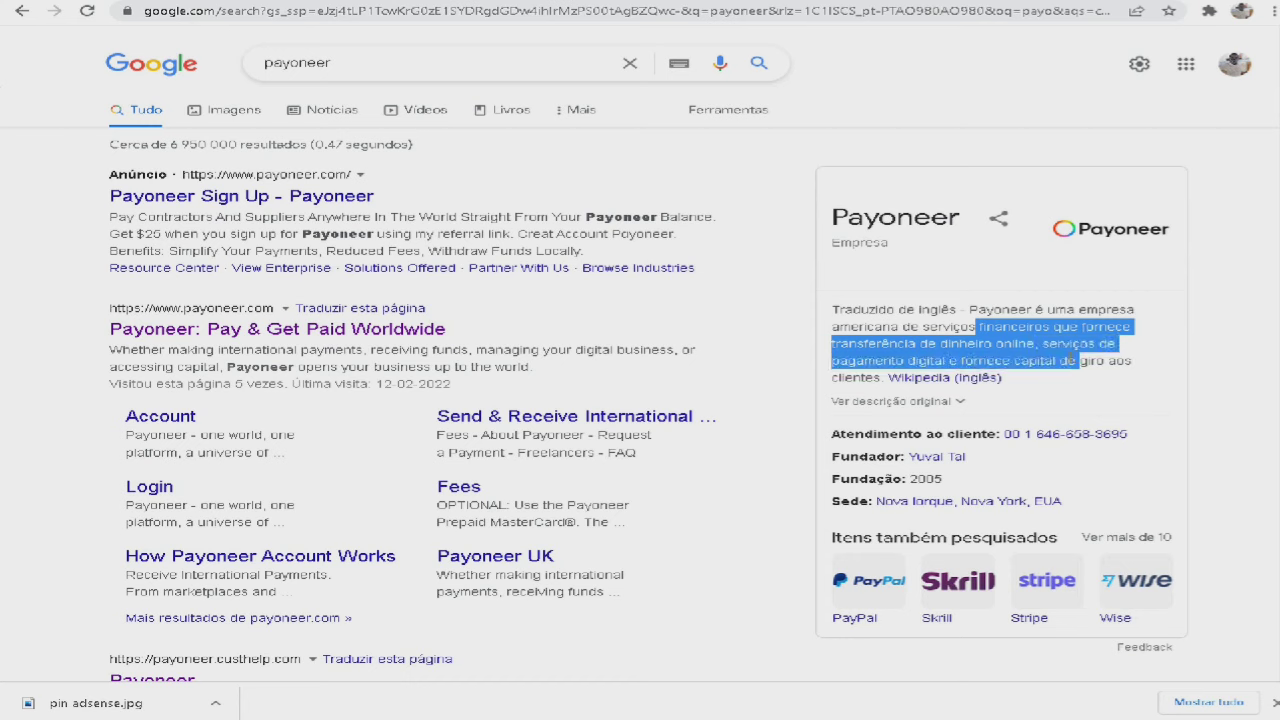
# Open the official Payoneer website from the search results, dismiss the translation prompt and look over the home page down to its footer
pyautogui.click(316, 331)
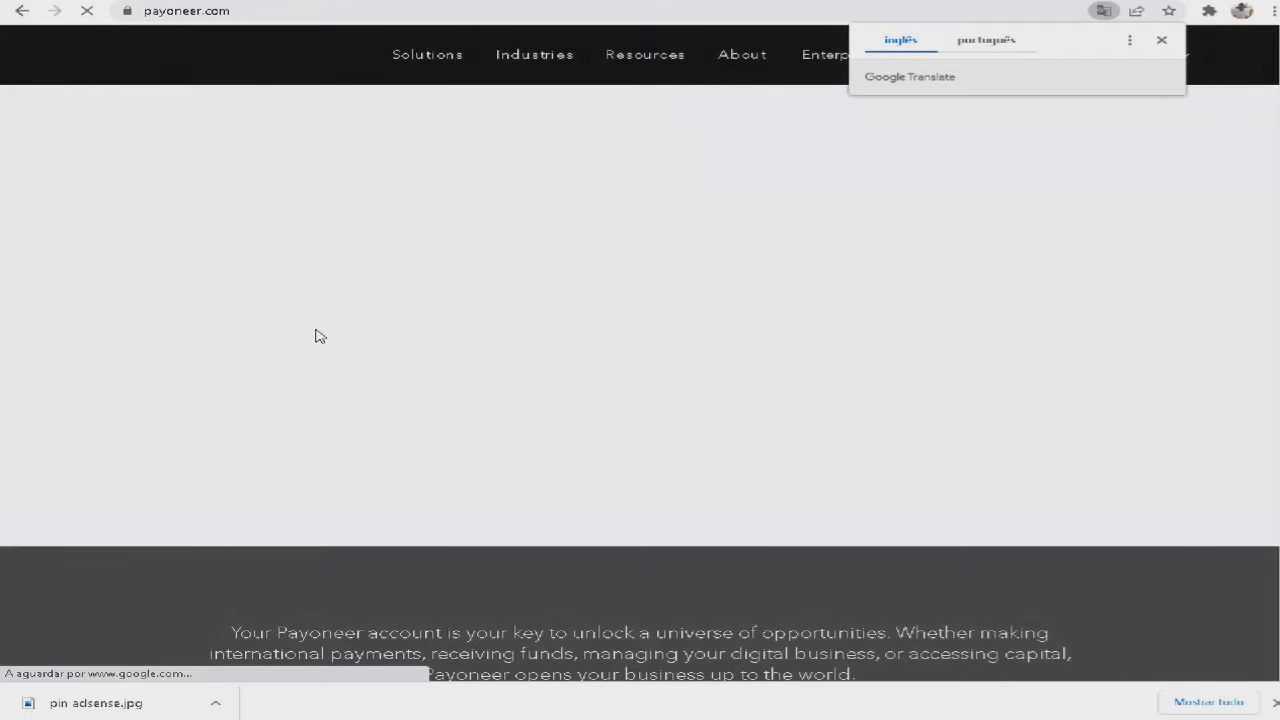
pyautogui.click(1160, 41)
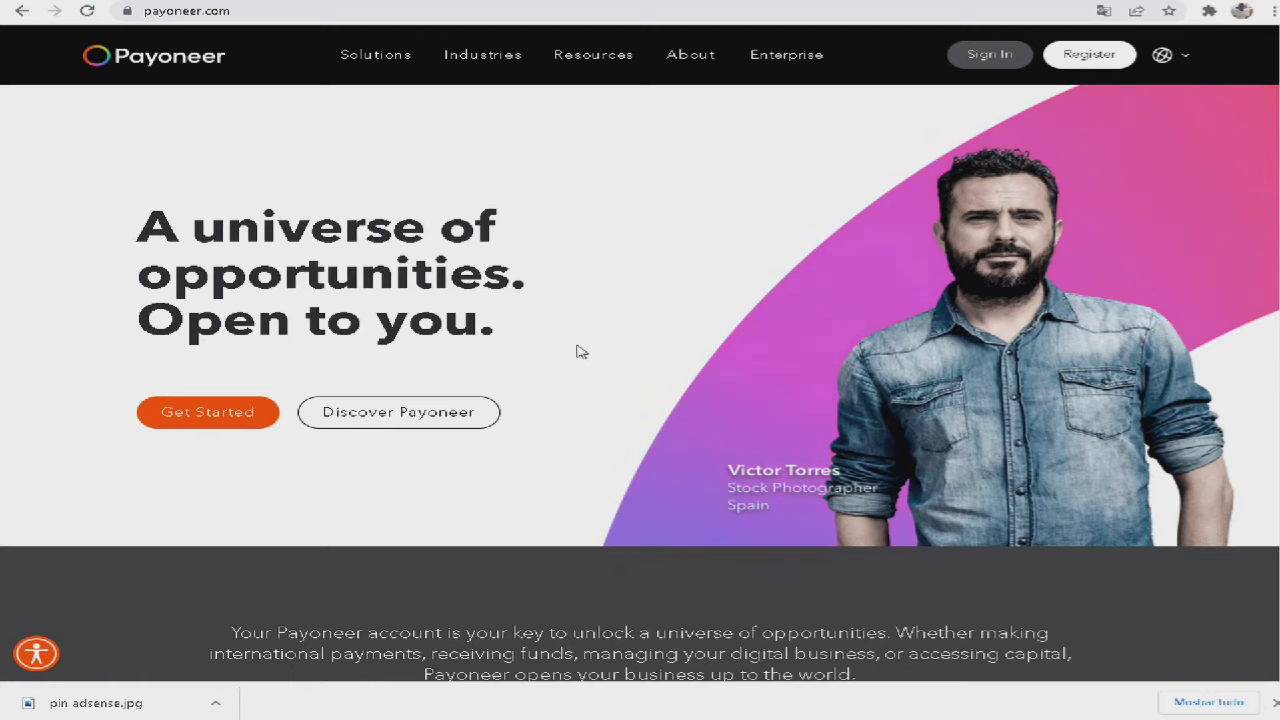
pyautogui.scroll(-15, 581, 351)
pyautogui.scroll(-20, 581, 357)
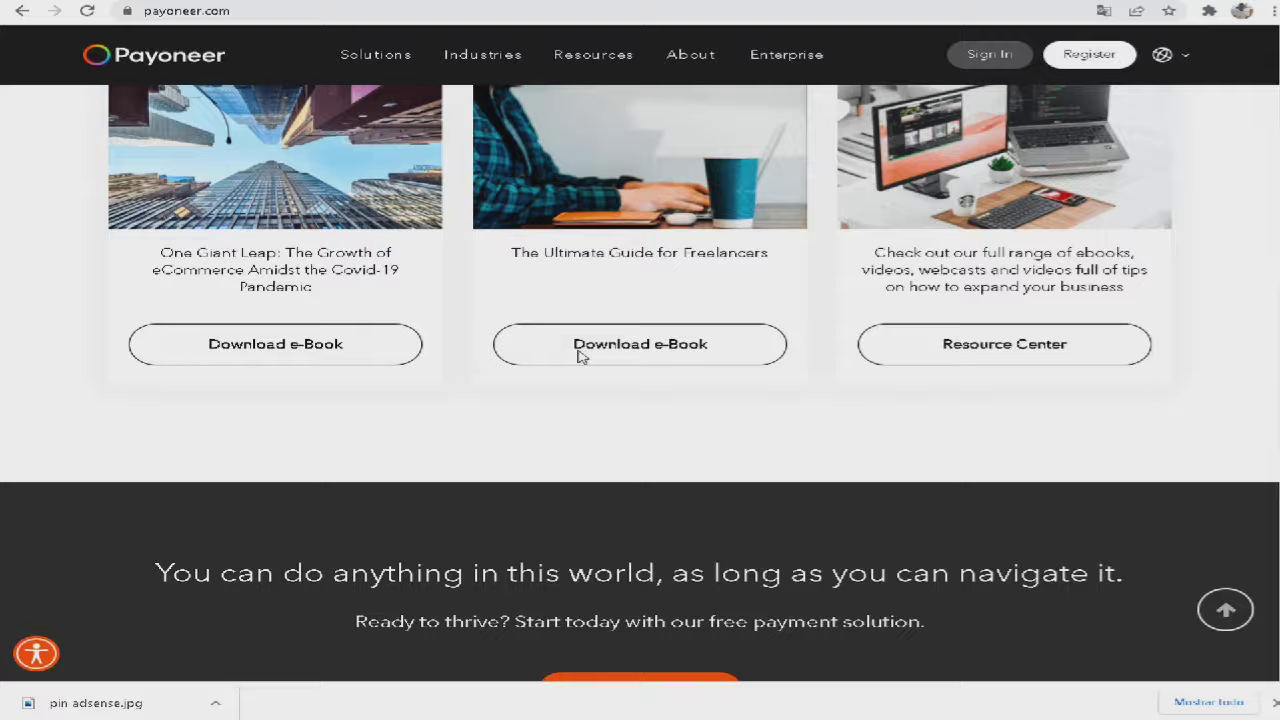
pyautogui.scroll(-5, 581, 357)
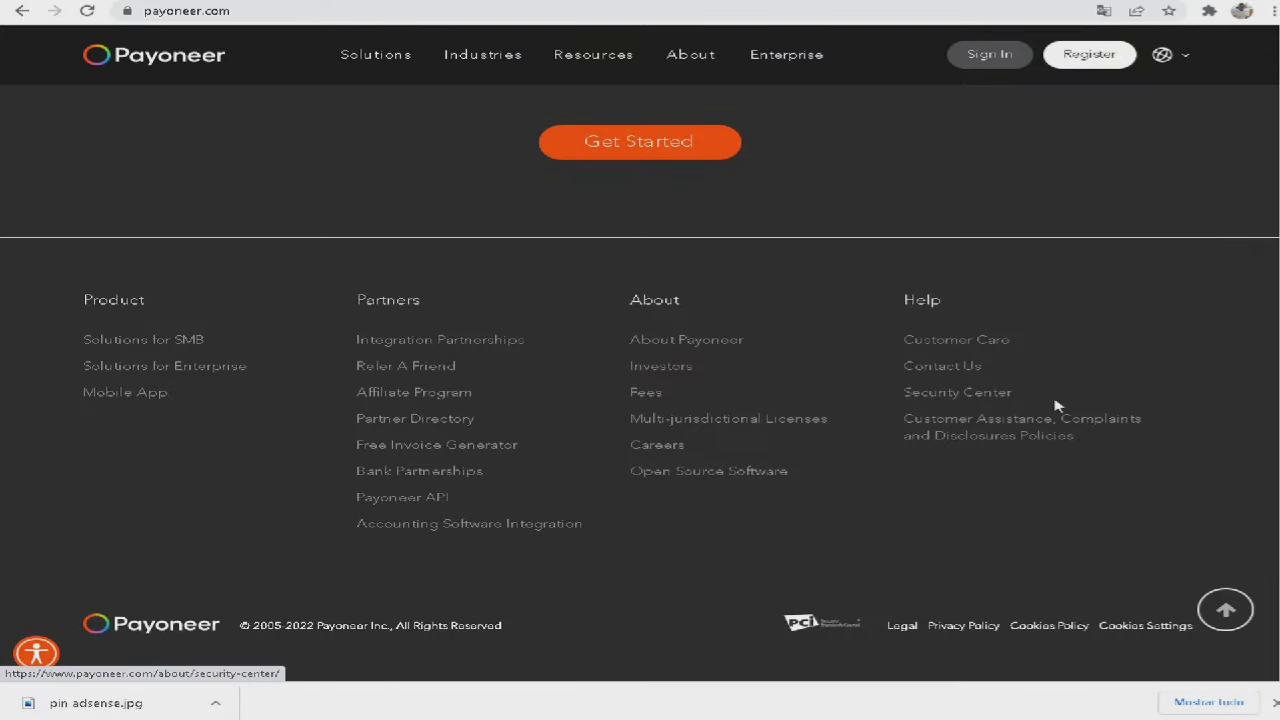
pyautogui.scroll(20, 1050, 400)
pyautogui.scroll(10, 1045, 397)
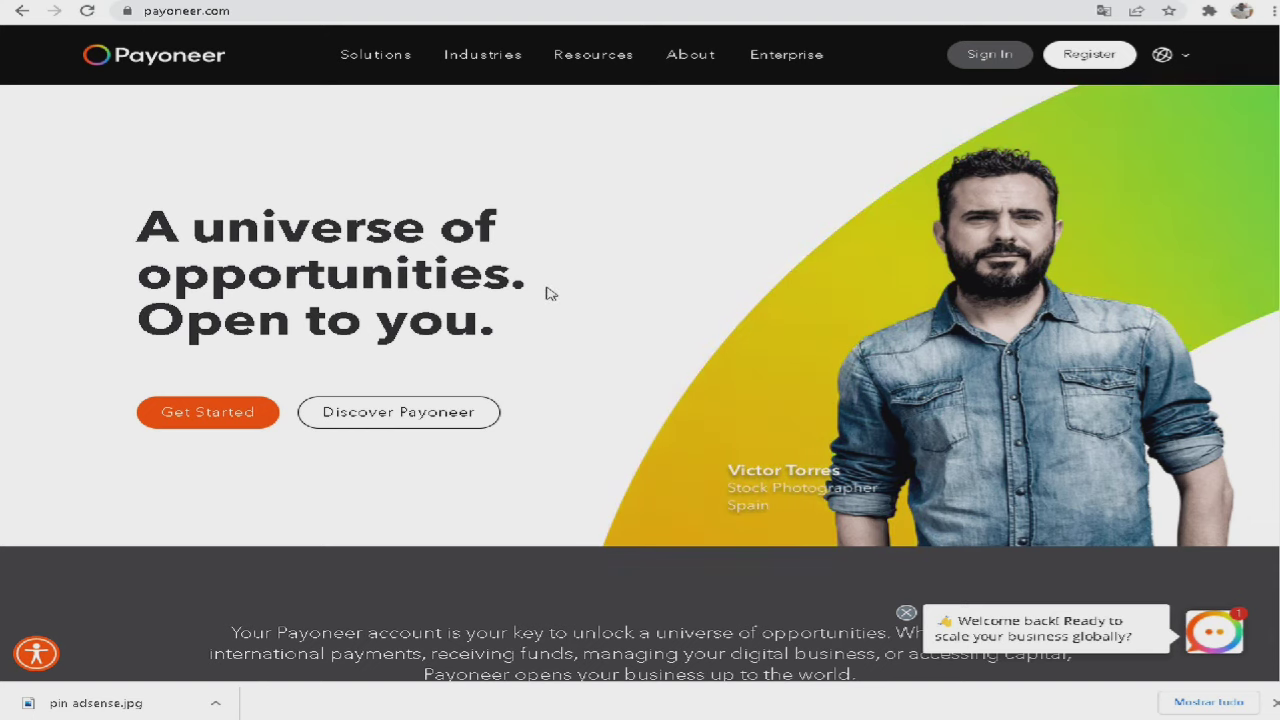
# Get started with a new account and translate the account selection page into Portuguese
pyautogui.scroll(-2, 548, 296)
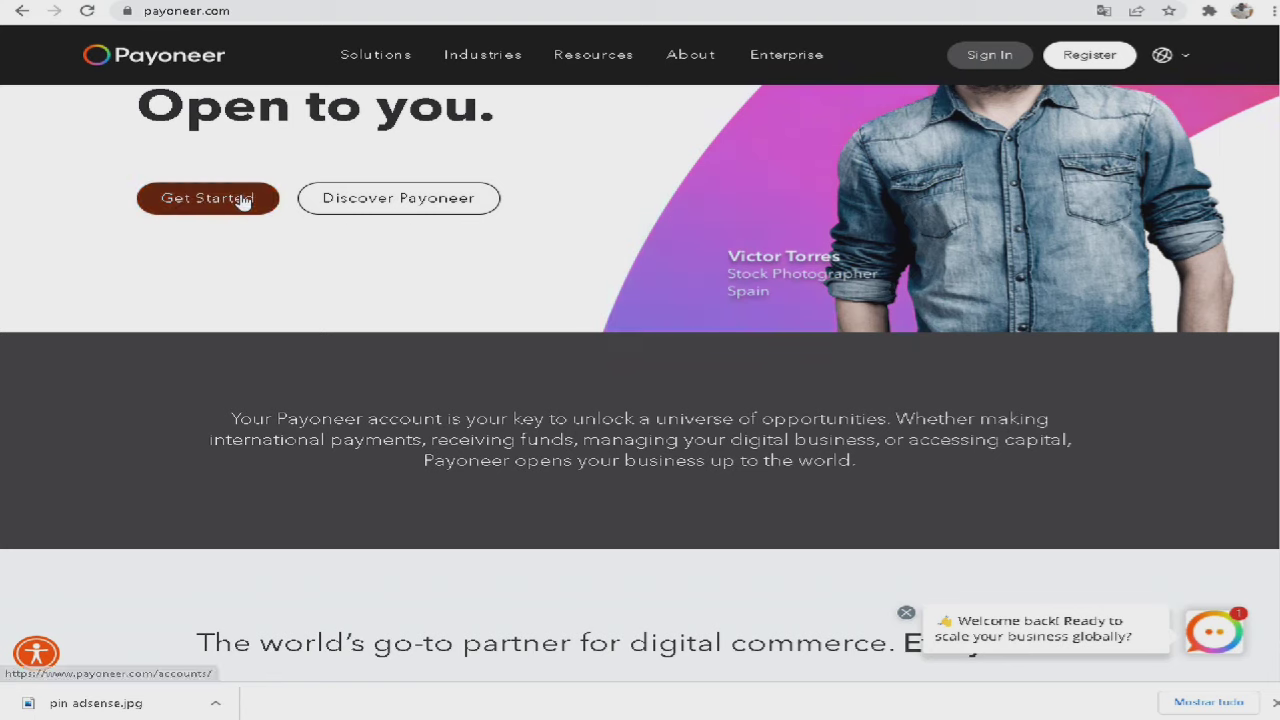
pyautogui.click(845, 197)
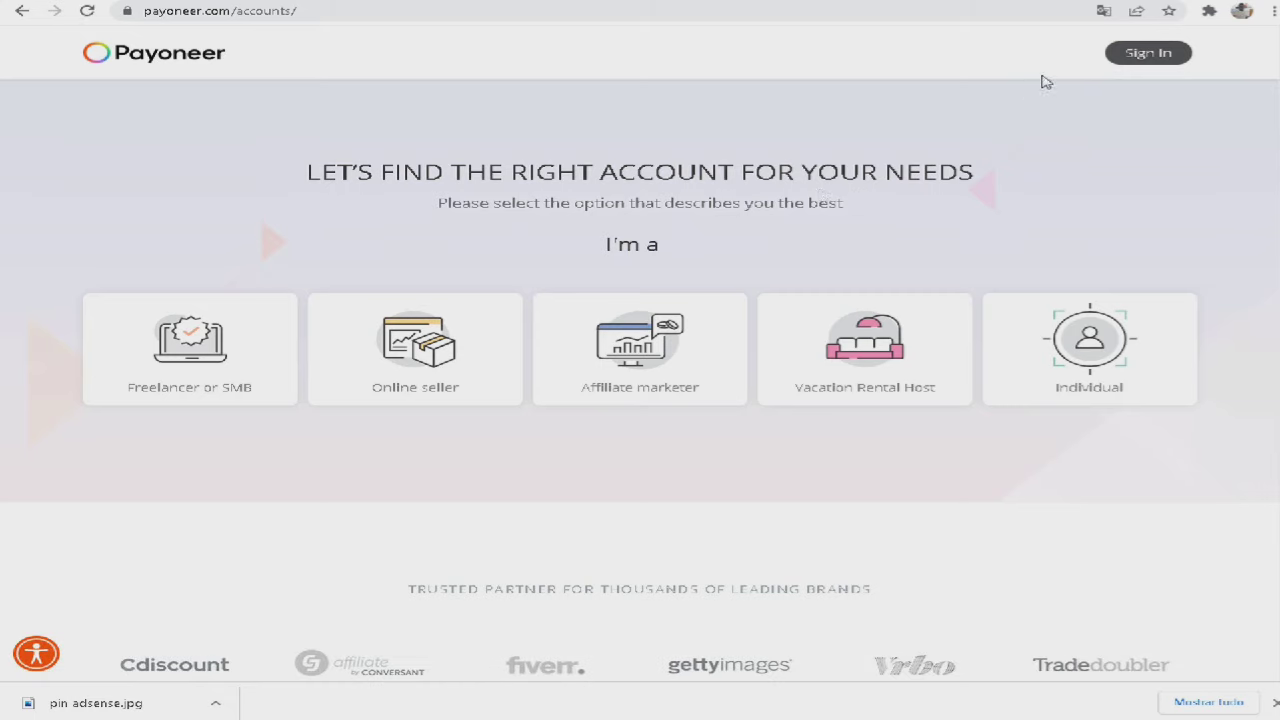
pyautogui.click(1103, 11)
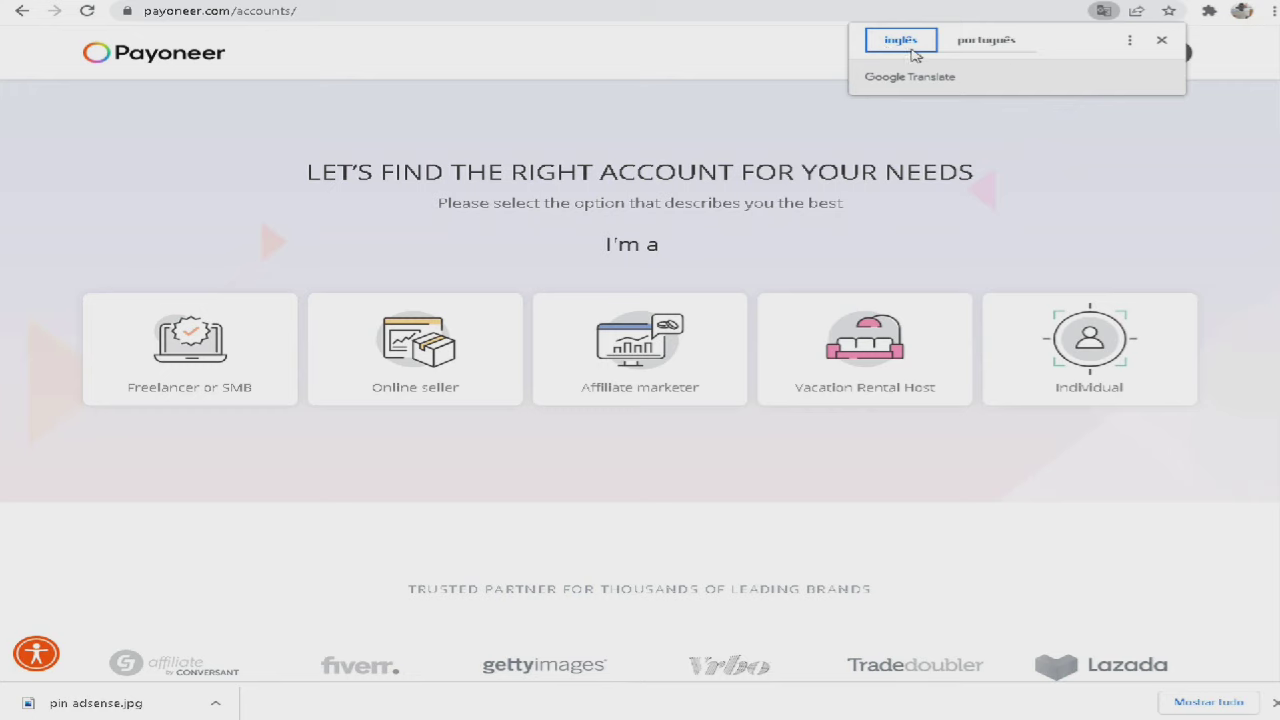
pyautogui.click(991, 50)
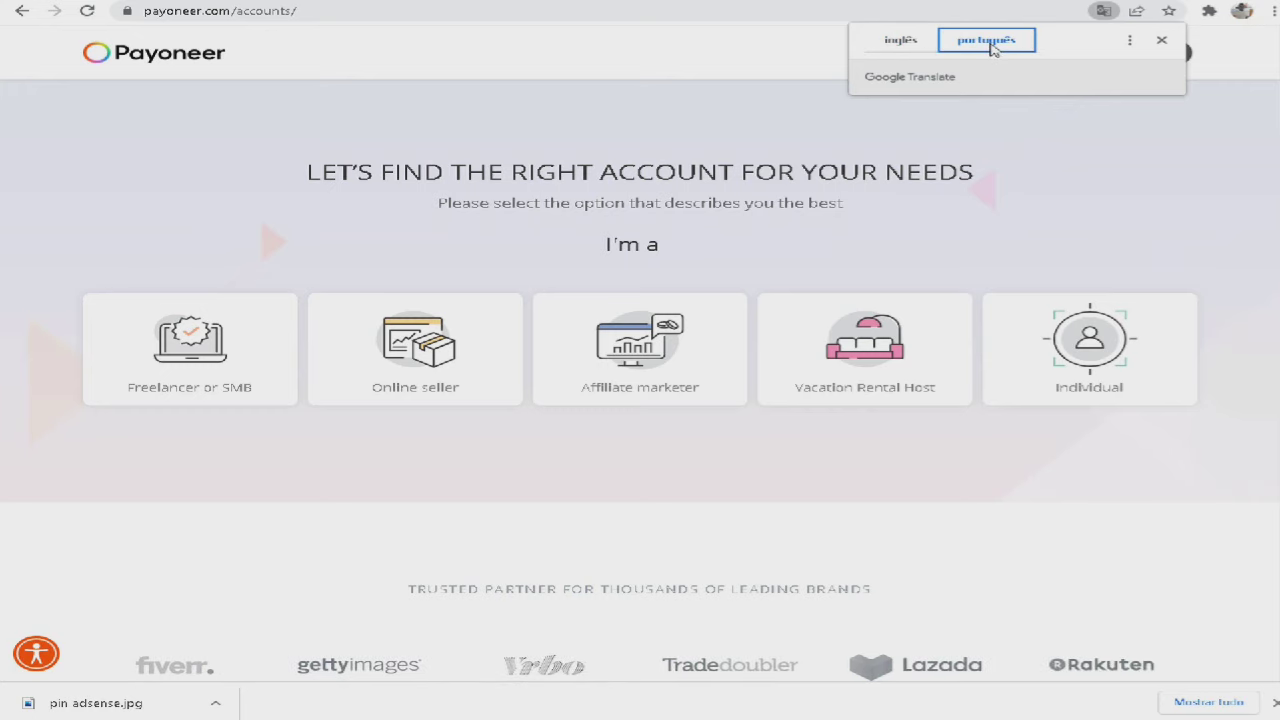
pyautogui.click(688, 107)
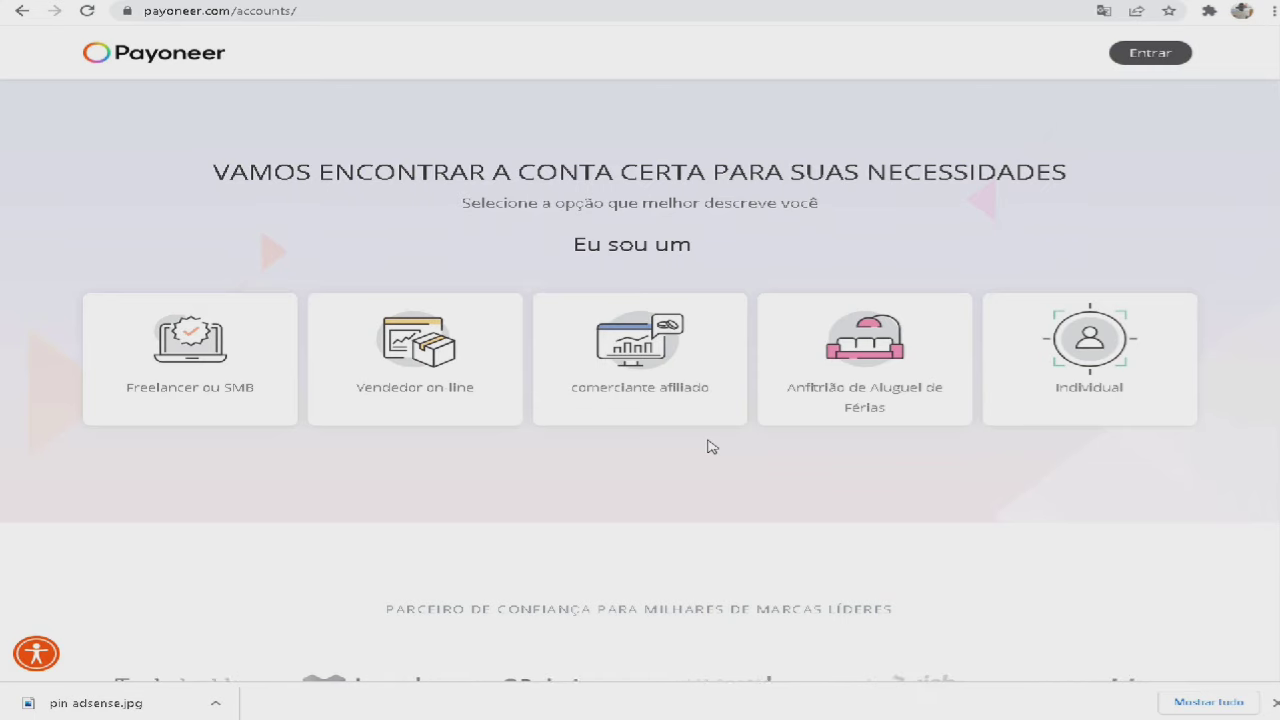
# Choose an Individual account for being paid by international clients or marketplaces and start its registration
pyautogui.click(1090, 380)
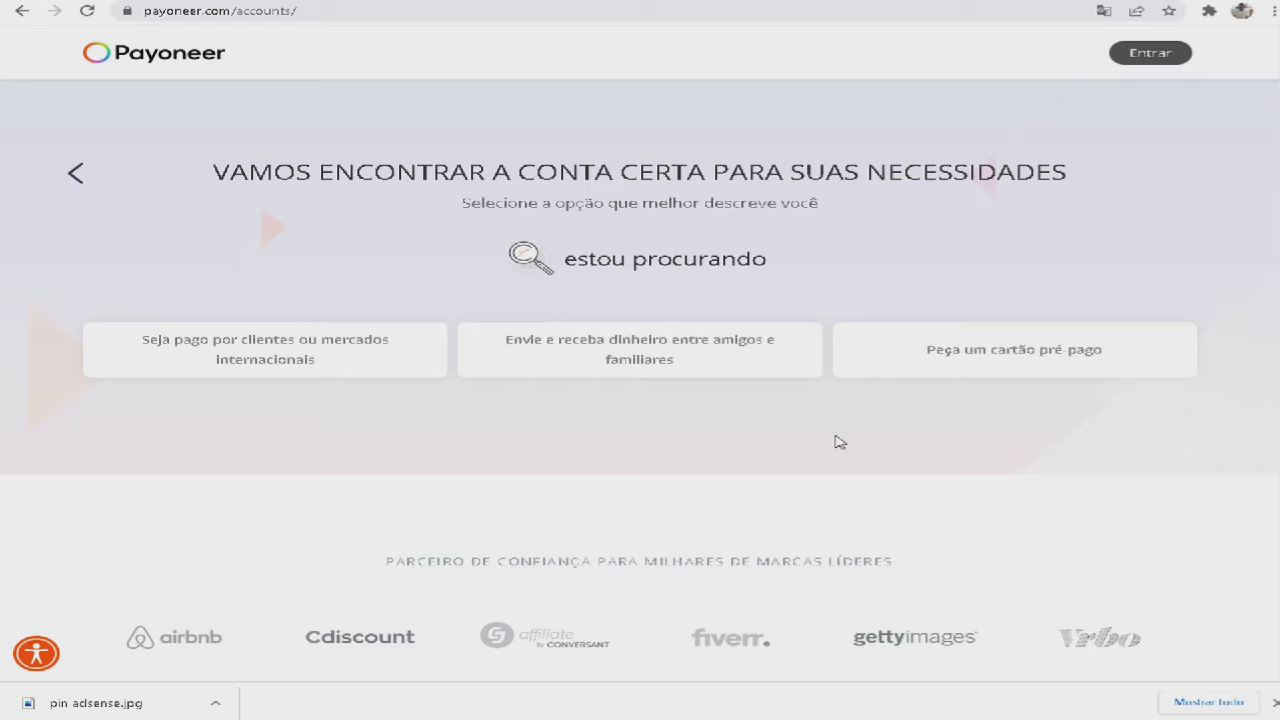
pyautogui.click(312, 357)
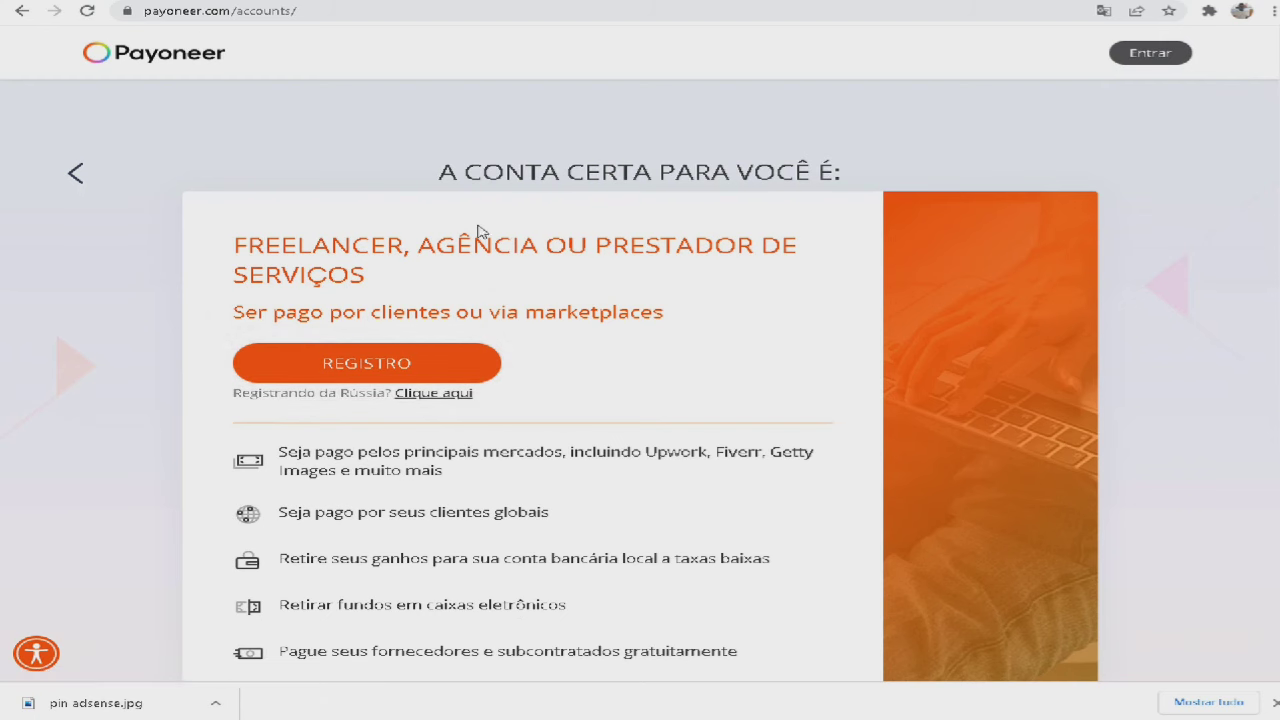
pyautogui.scroll(-1, 543, 365)
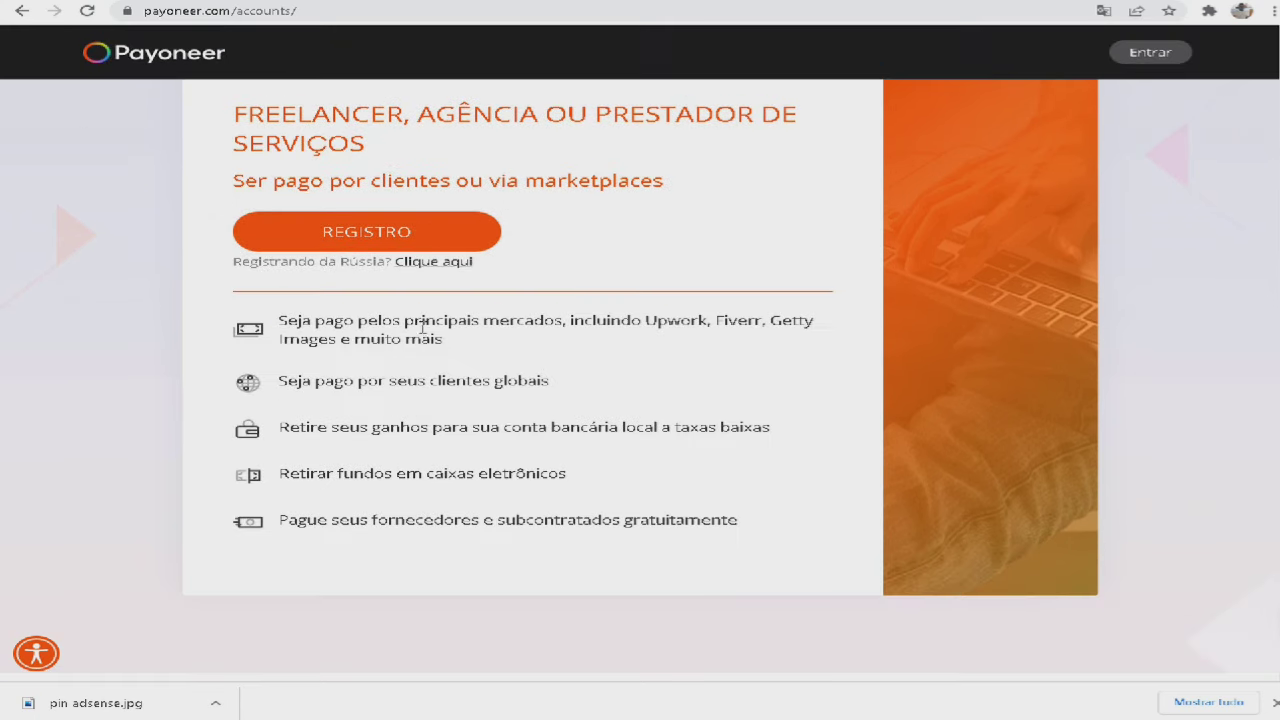
pyautogui.scroll(1, 343, 369)
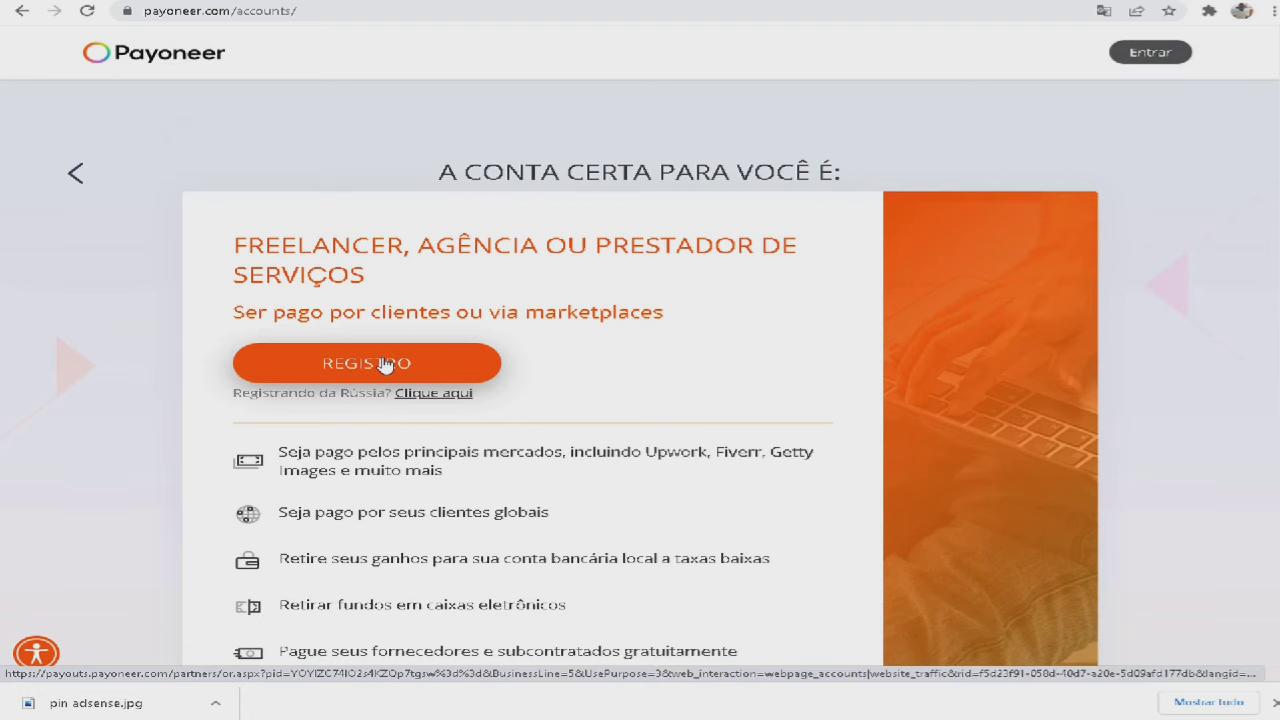
pyautogui.click(385, 364)
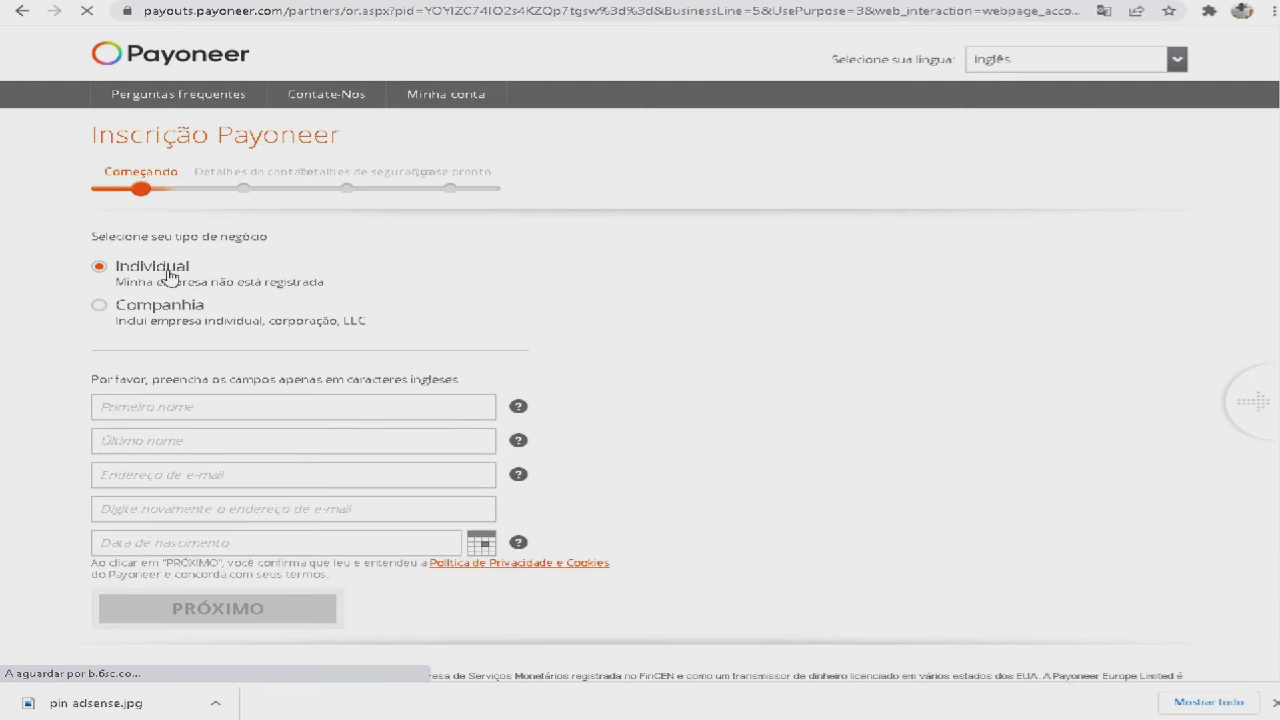
# Examine the business type options and the required personal-data fields on the first page of the sign-up form
pyautogui.scroll(-1, 168, 276)
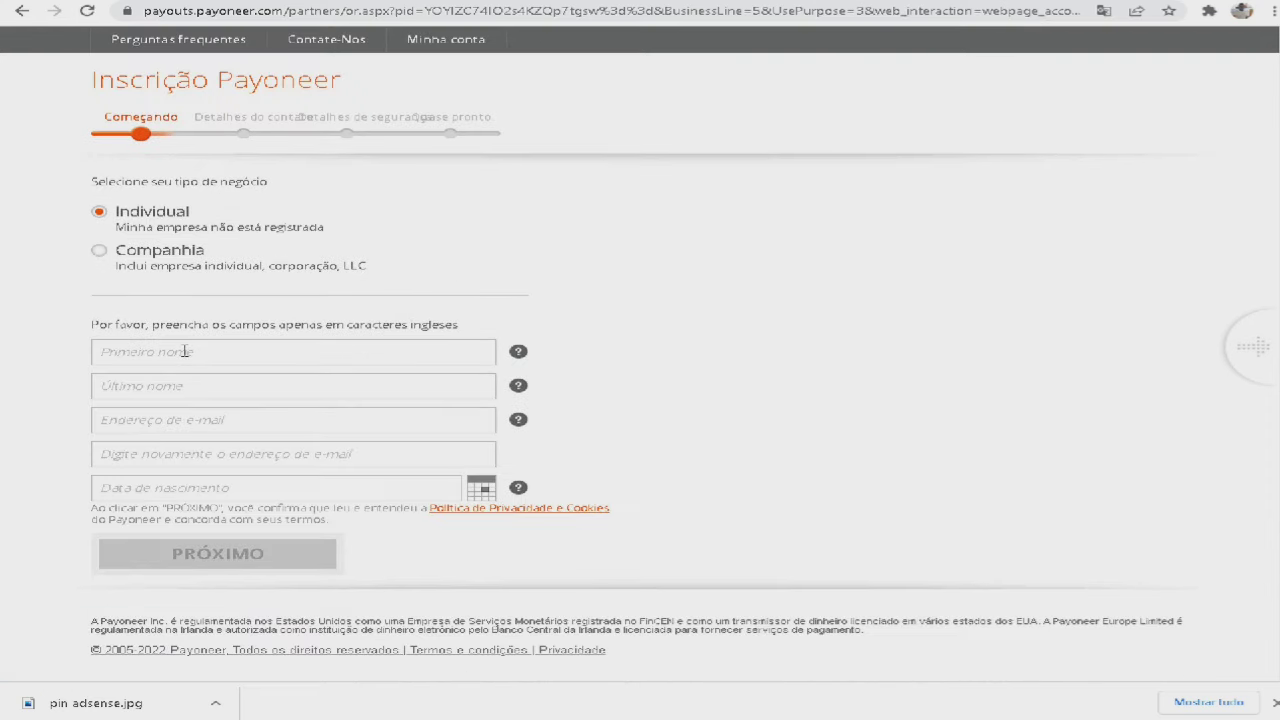
pyautogui.click(184, 351)
pyautogui.click(608, 266)
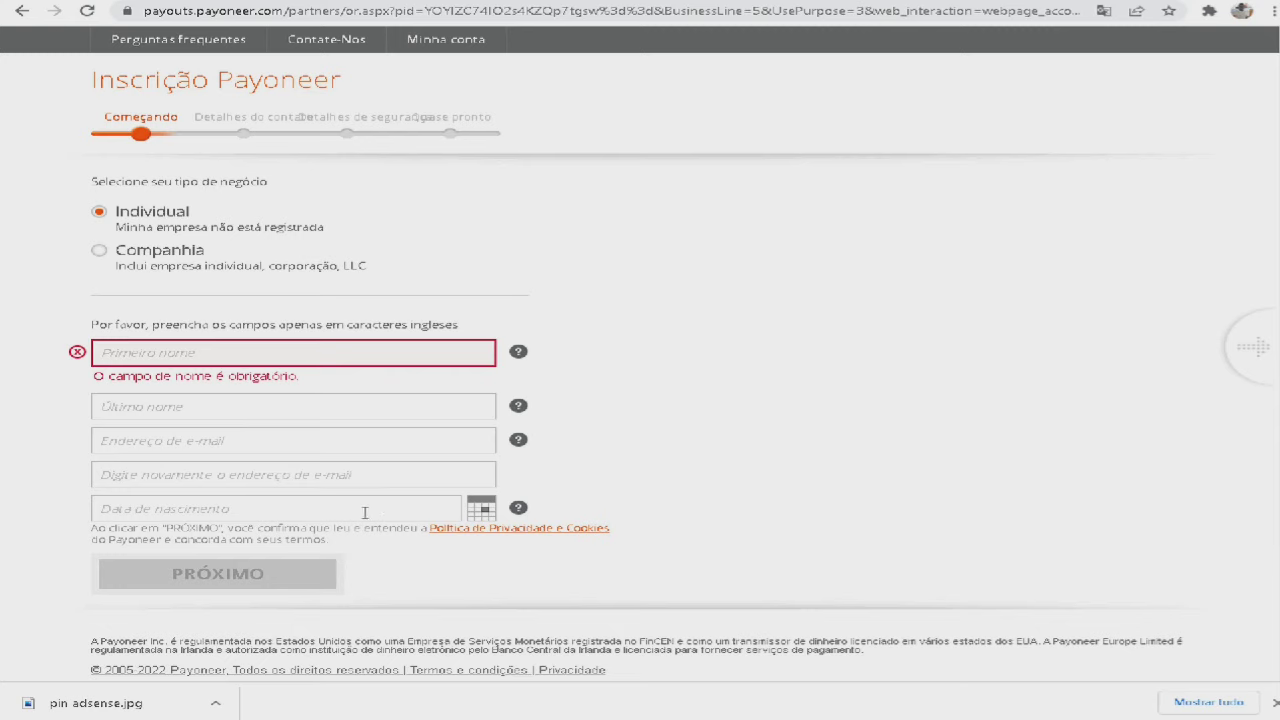
pyautogui.scroll(-1, 386, 507)
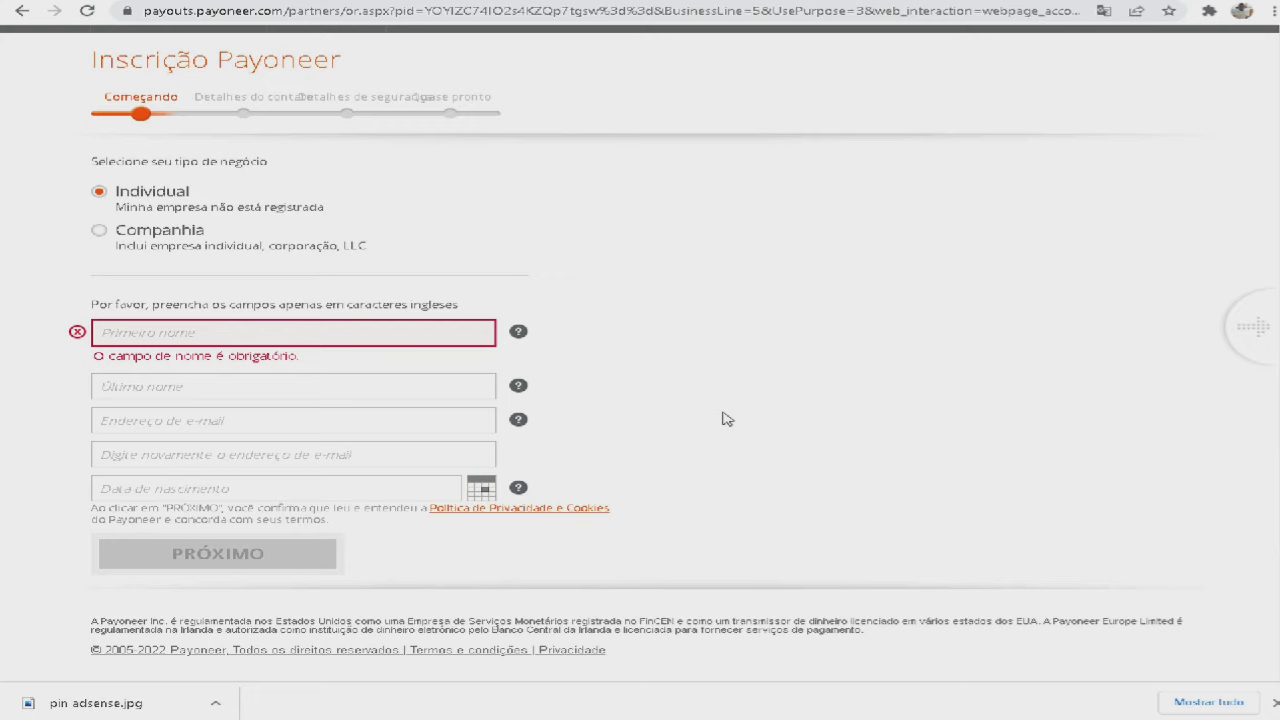
pyautogui.scroll(1, 727, 418)
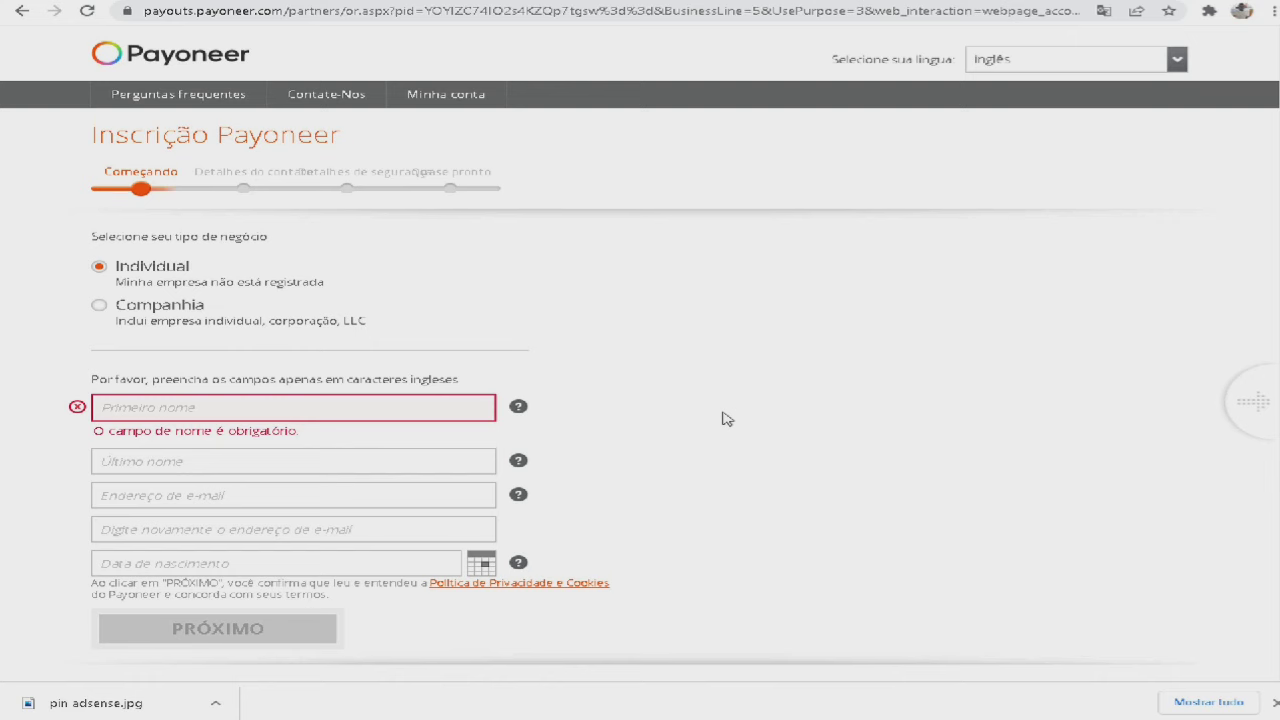
pyautogui.scroll(-1, 727, 418)
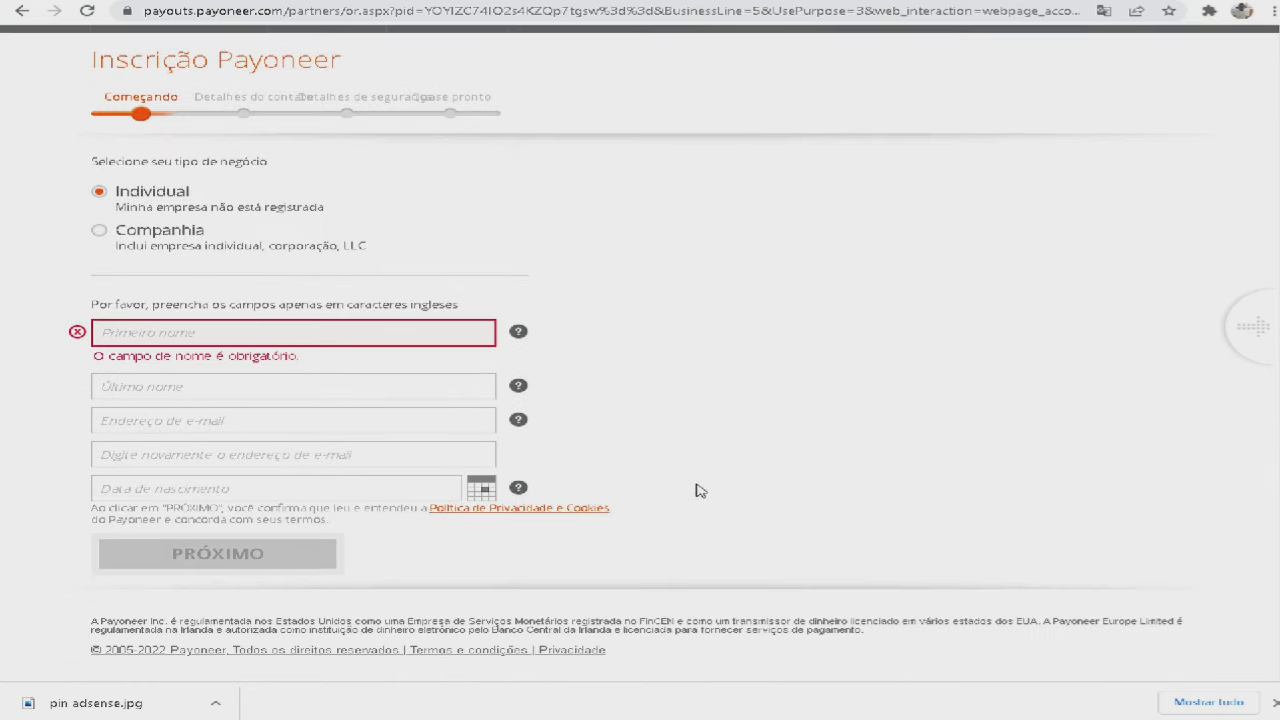
pyautogui.scroll(1, 665, 478)
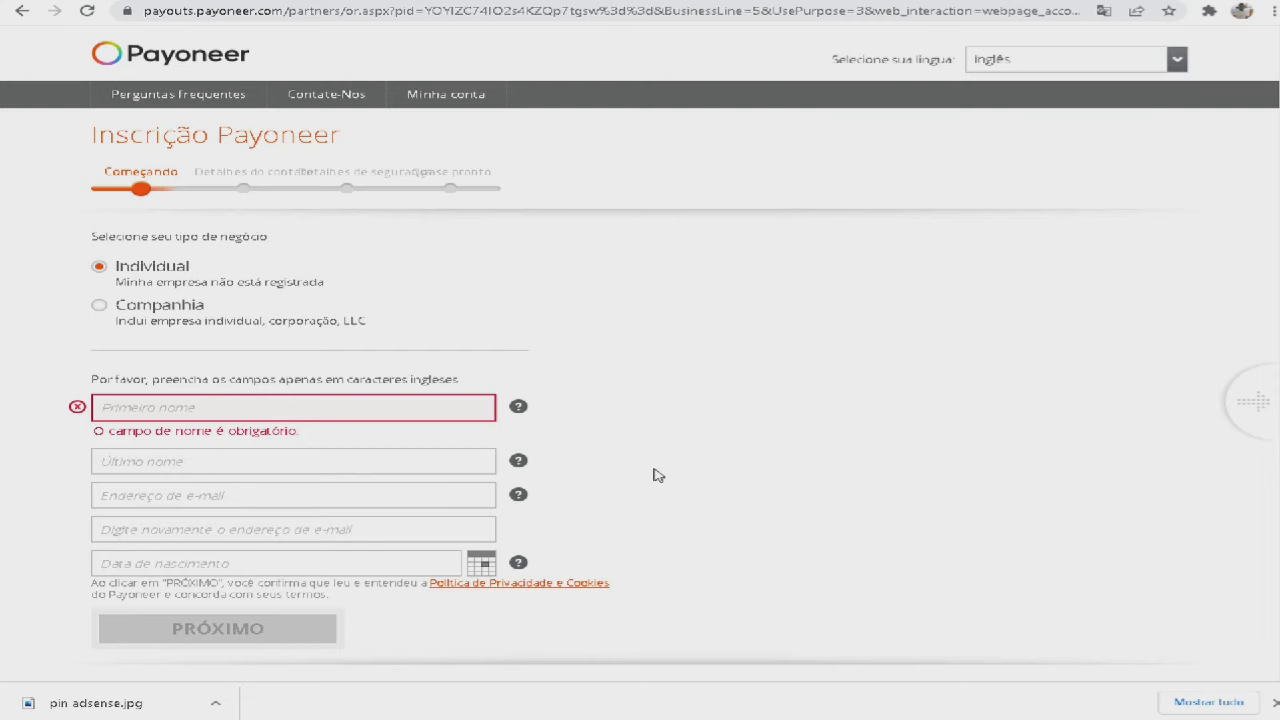
# Return to the Payoneer home page, dismiss the translation prompt and open the sign-in page
pyautogui.click(228, 62)
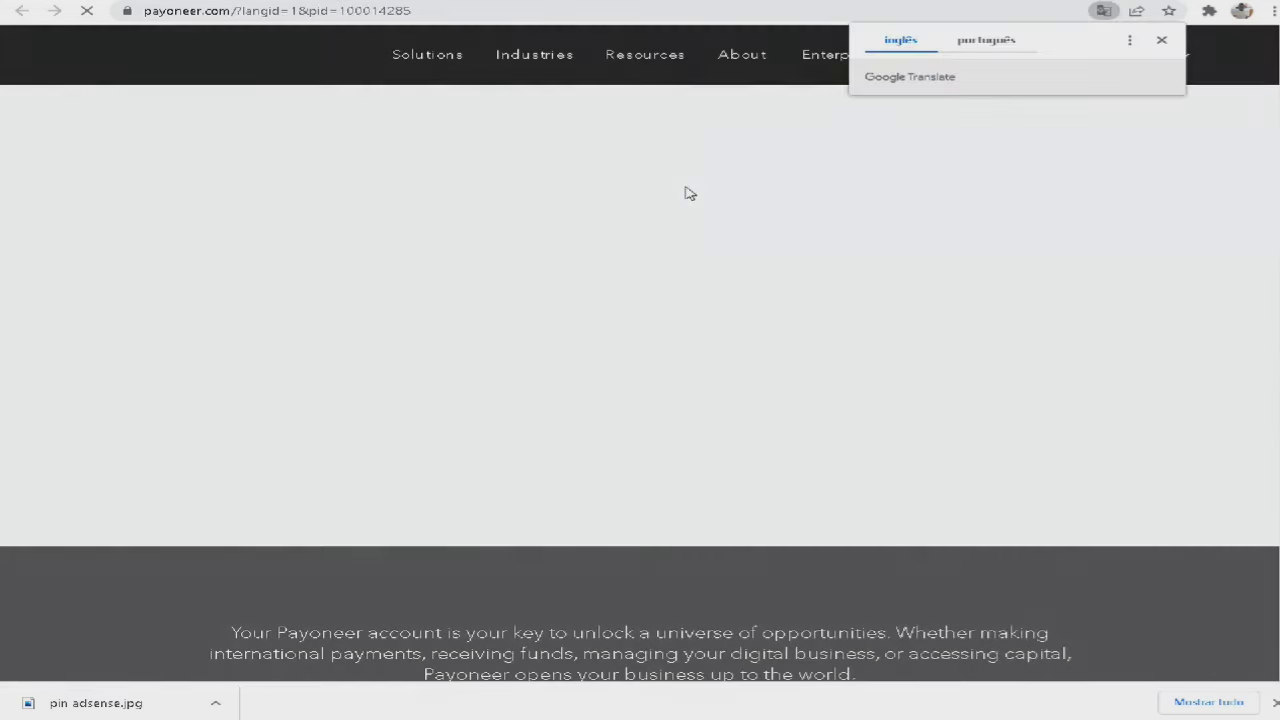
pyautogui.click(1161, 42)
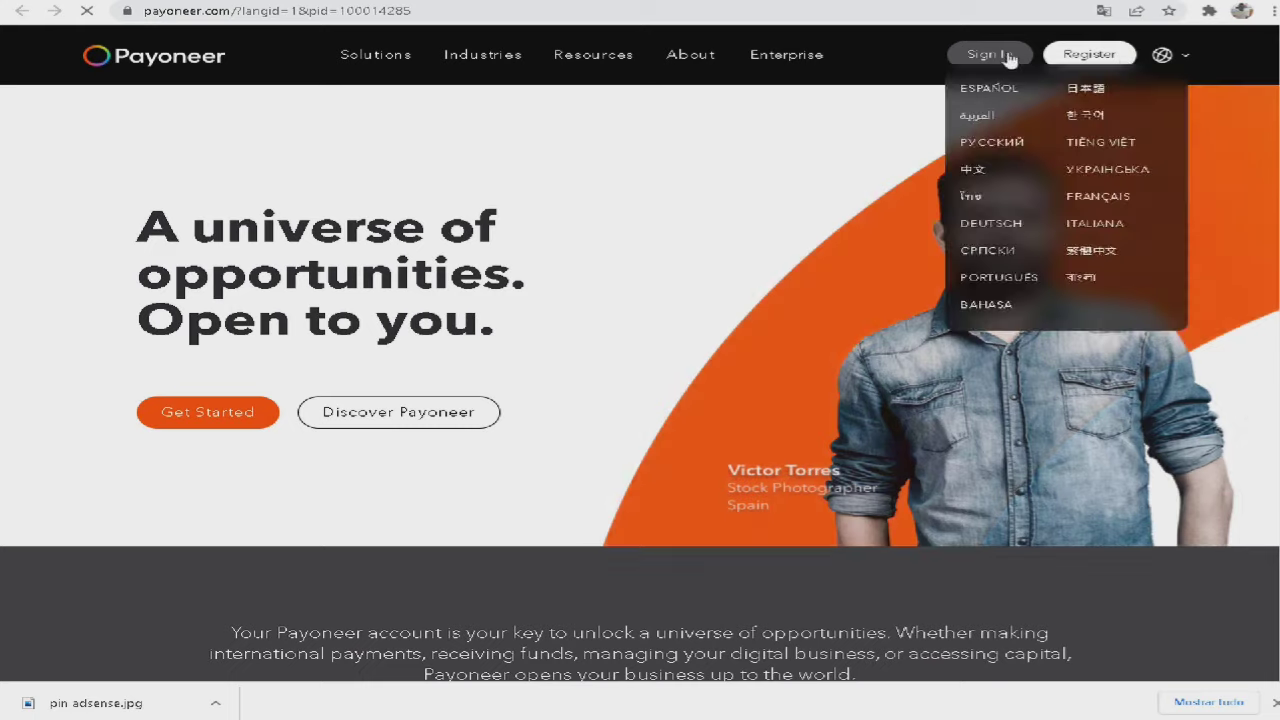
pyautogui.click(1003, 56)
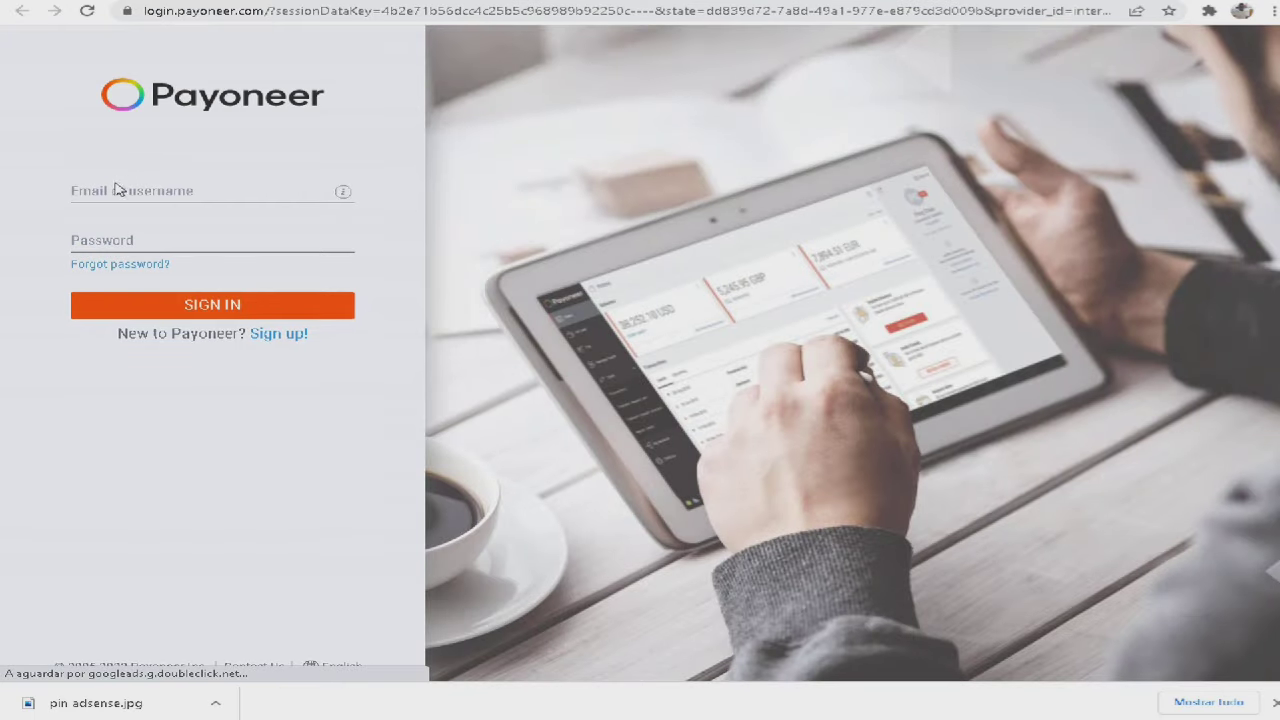
# Sign in to the existing account with the saved account e-mail and the account password
pyautogui.click(113, 193)
pyautogui.click(120, 220)
pyautogui.click(127, 233)
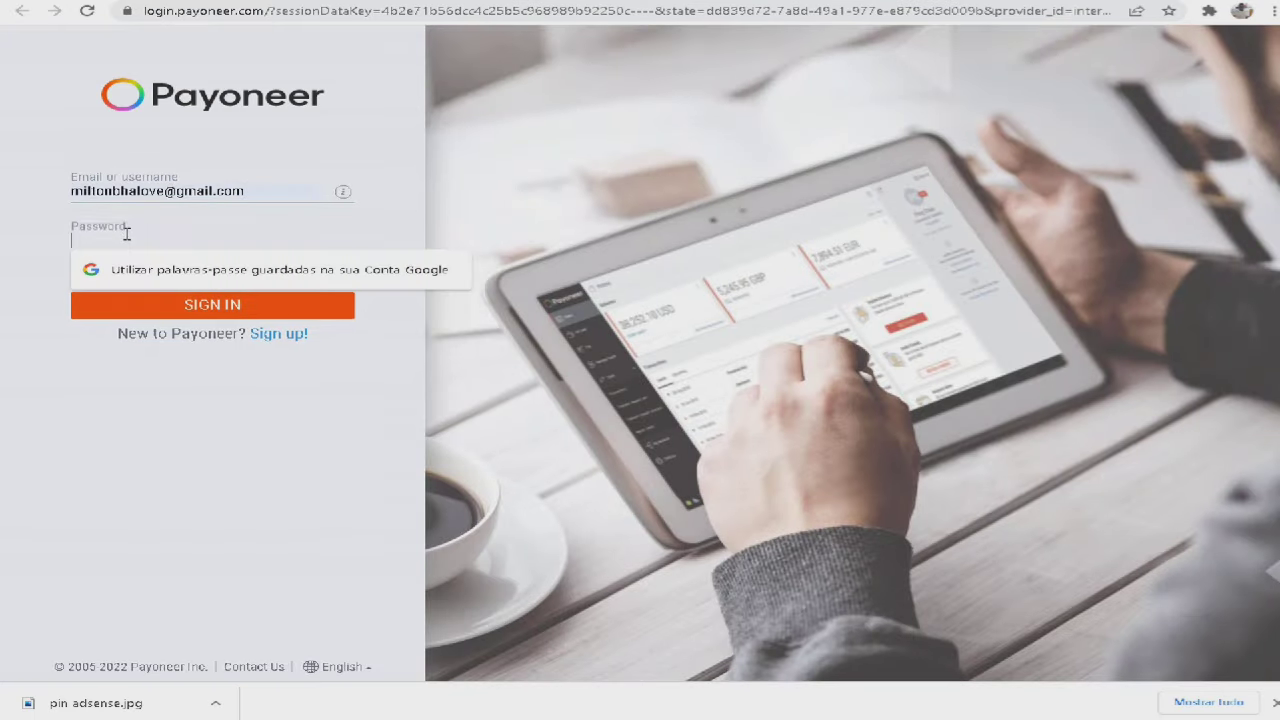
pyautogui.write('••••••')
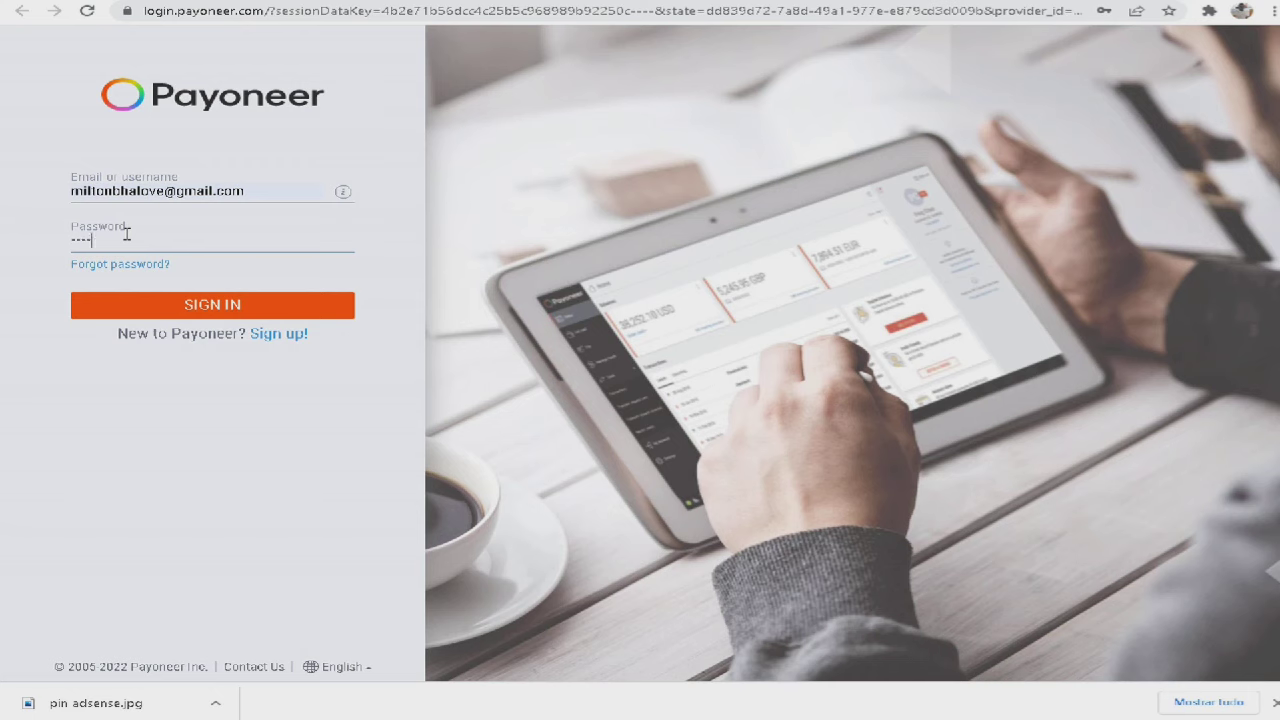
pyautogui.write('••')
pyautogui.press('Return')
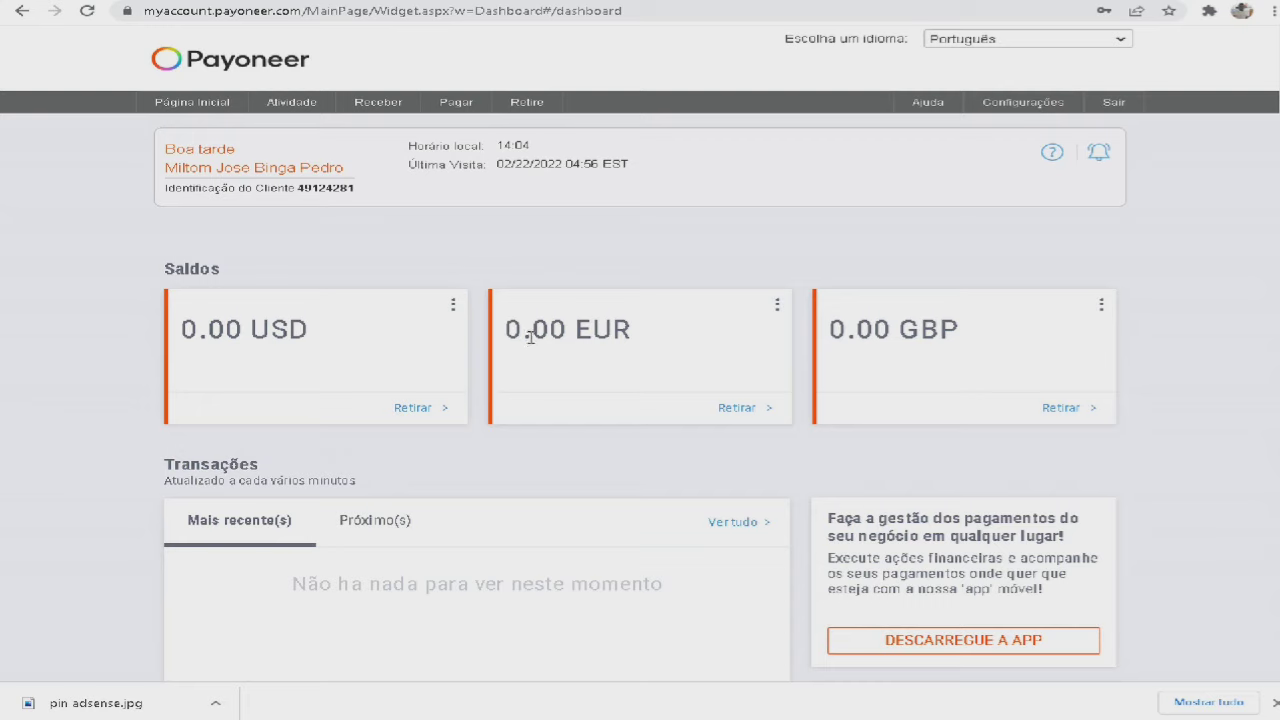
# Open the account's Centro de Verificação from the settings
pyautogui.moveTo(1015, 103)
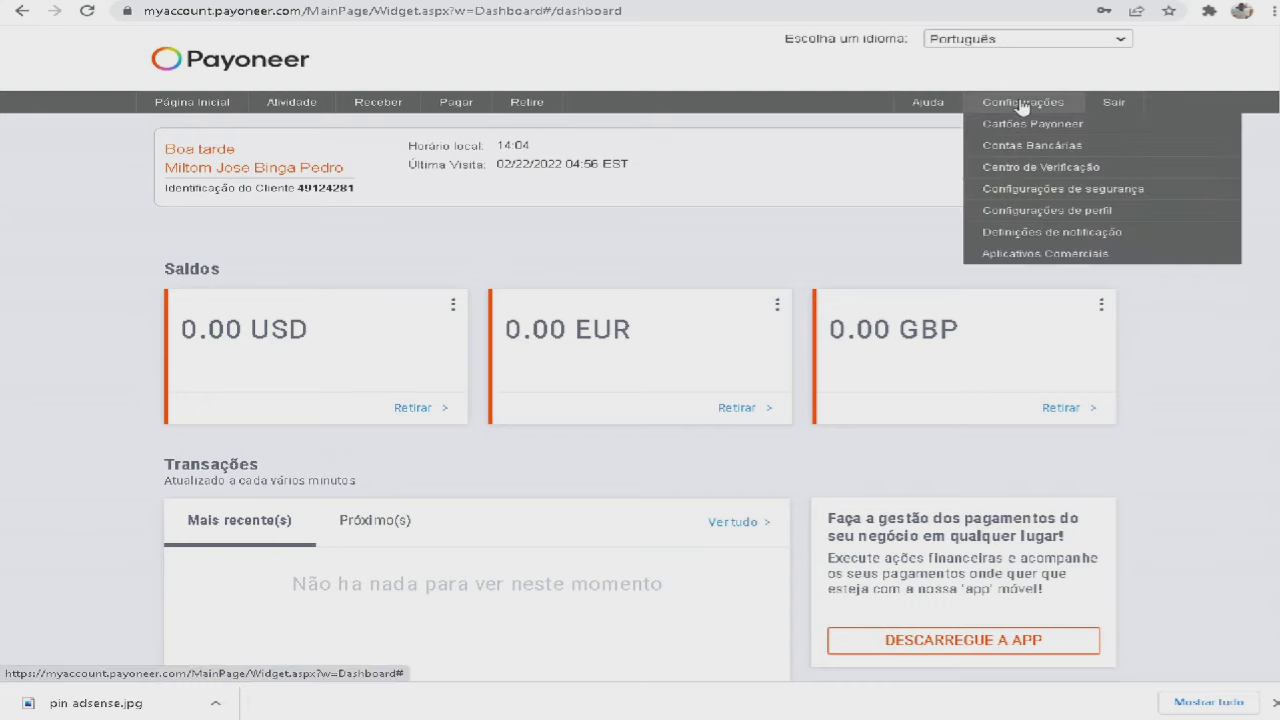
pyautogui.click(1033, 176)
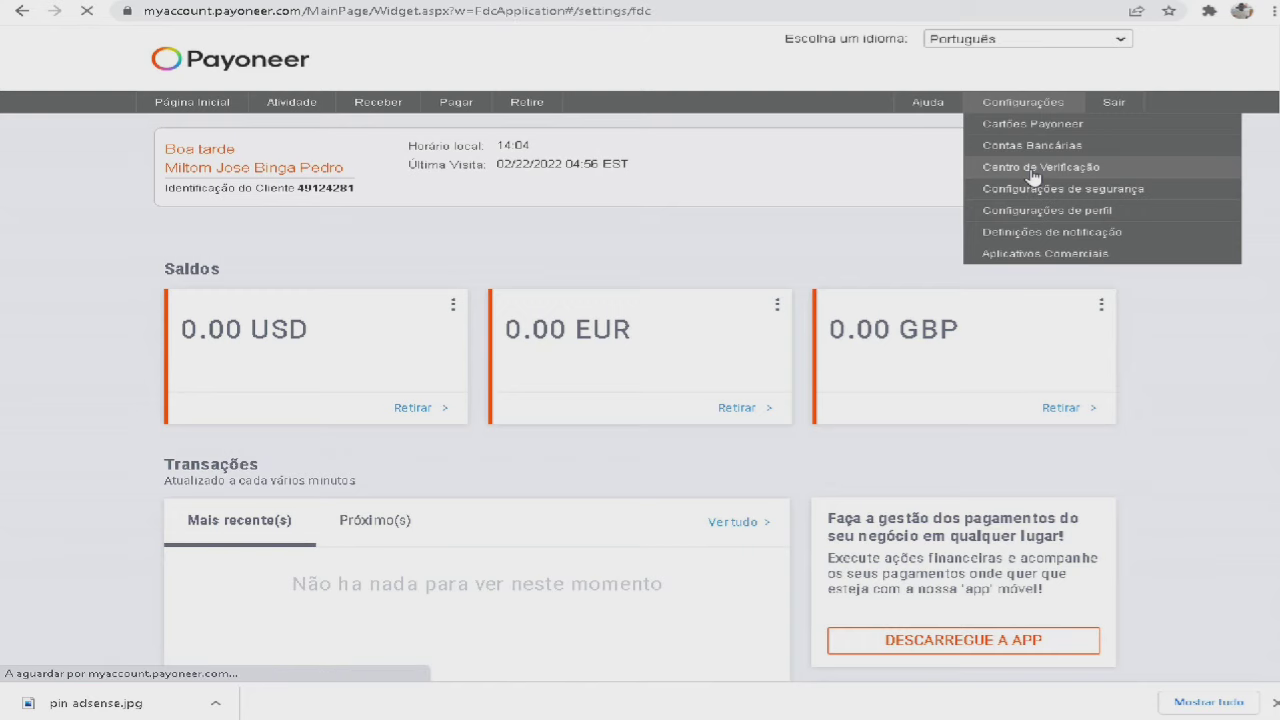